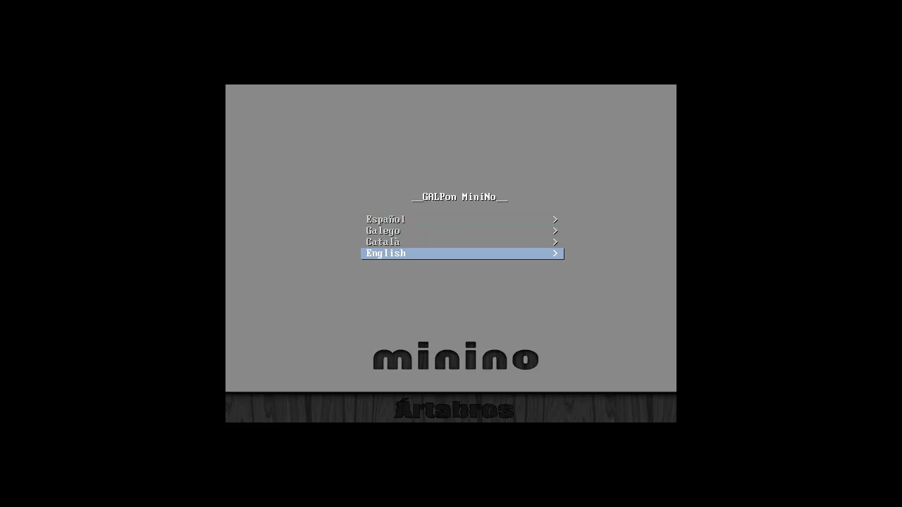
# Pick English as the boot language and start the GALPon MiniNo live system
pyautogui.press('Return')
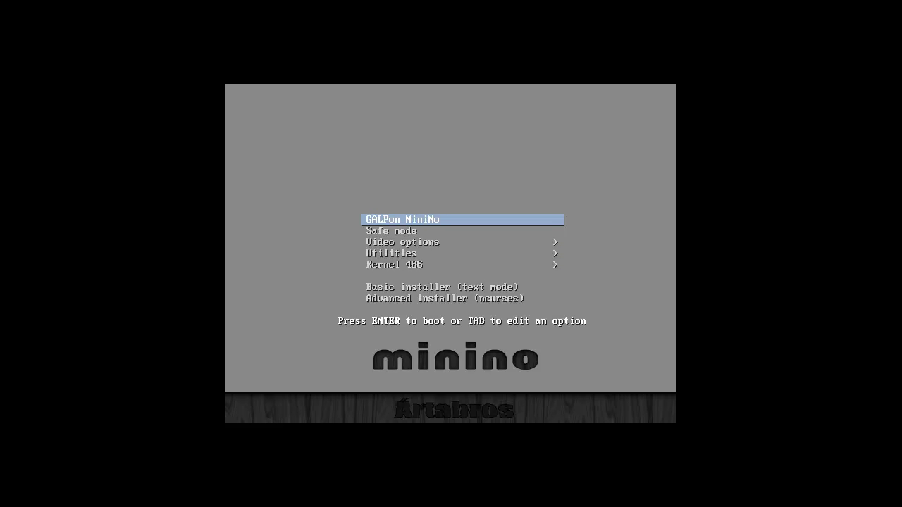
pyautogui.press('Return')
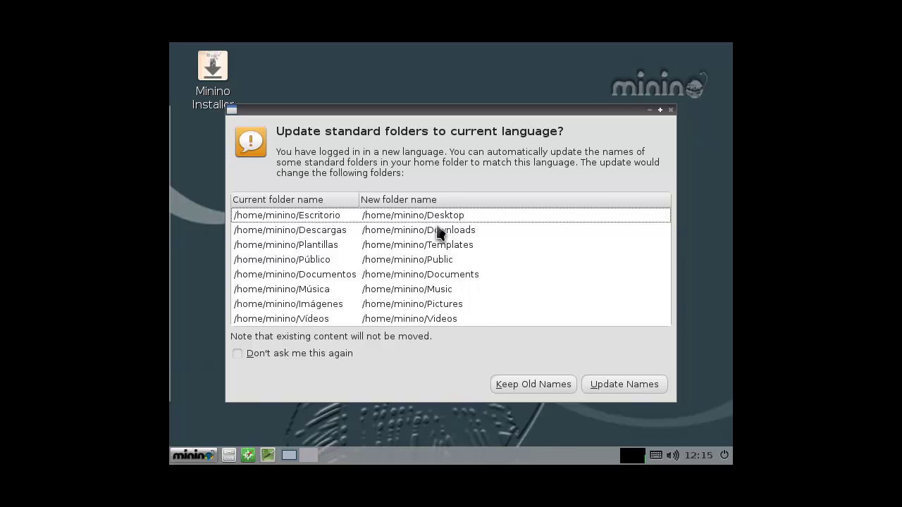
# Accept English names for the home folders and show the Preferences submenu
pyautogui.click(592, 386)
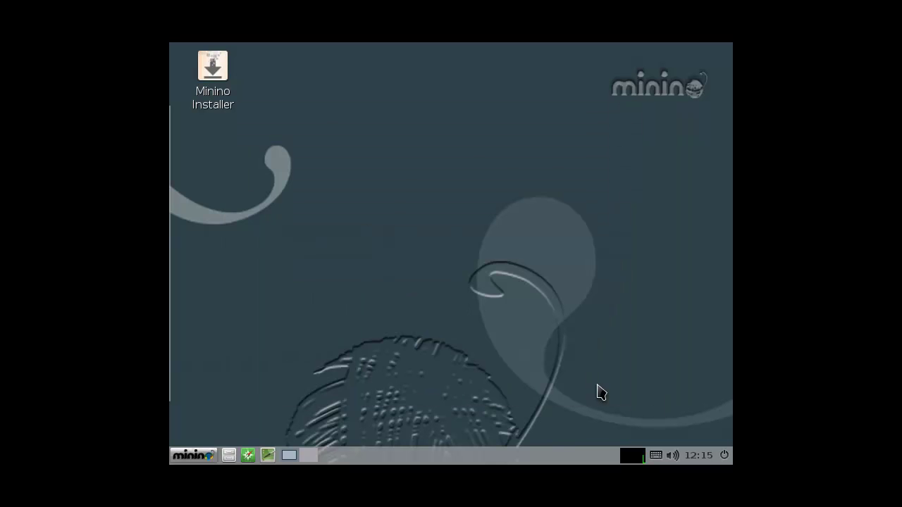
pyautogui.click(214, 456)
pyautogui.moveTo(240, 393)
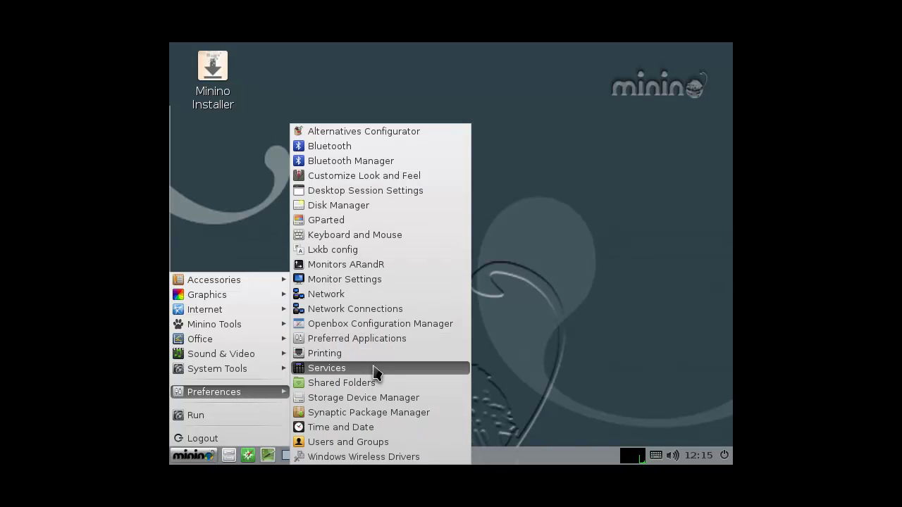
# Change the screen resolution from 800x600 to 1280x720 in Monitor Settings
pyautogui.click(348, 286)
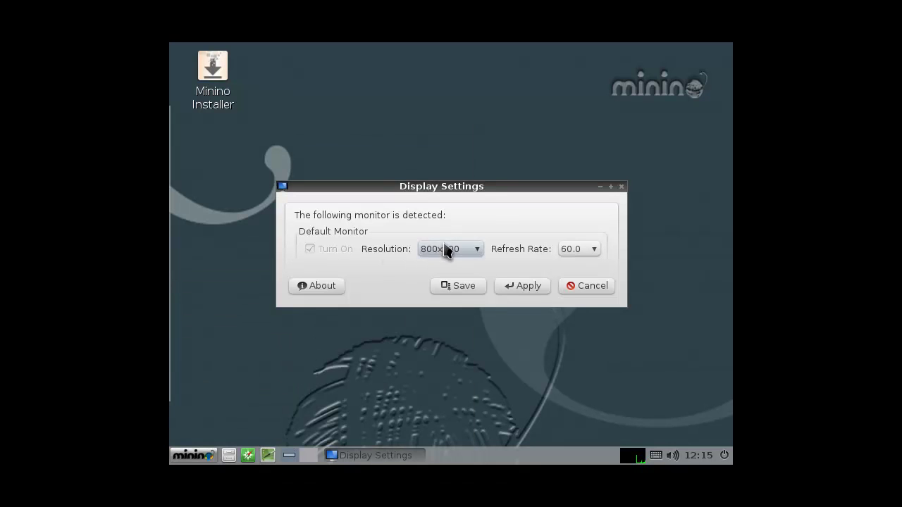
pyautogui.click(447, 250)
pyautogui.click(455, 434)
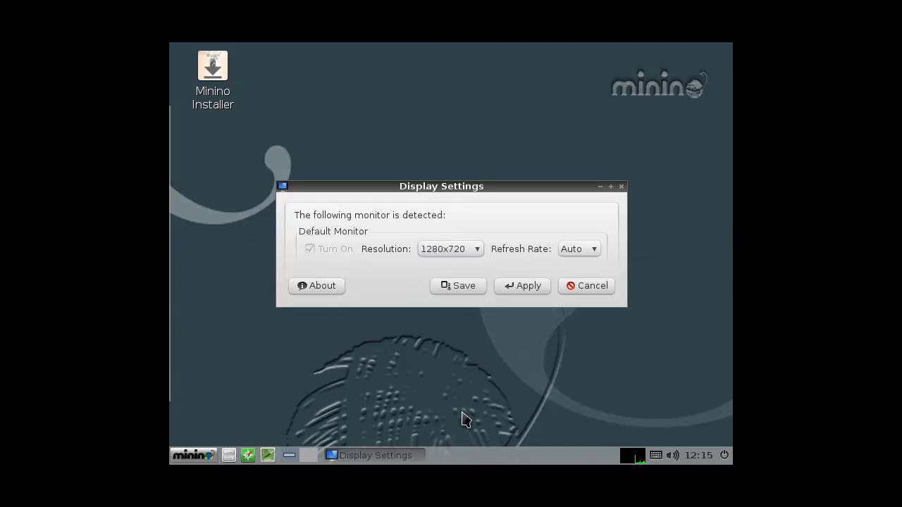
pyautogui.click(521, 286)
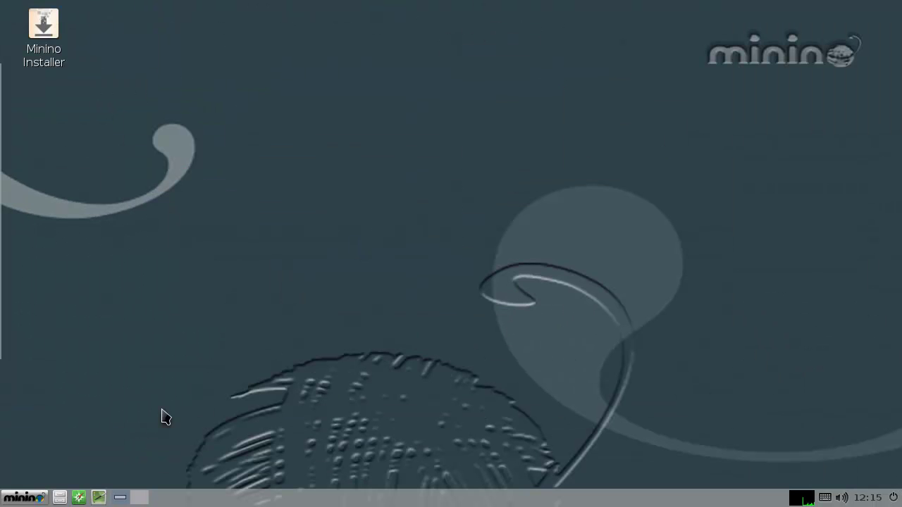
# In Desktop Preferences, set minino-wallpaper-2_1280x720.jpg as the wallpaper
pyautogui.rightClick(296, 204)
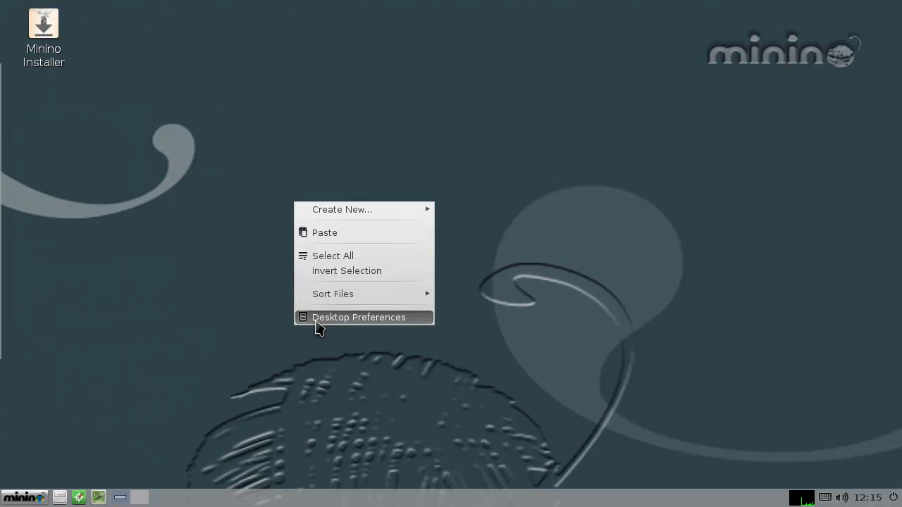
pyautogui.click(324, 318)
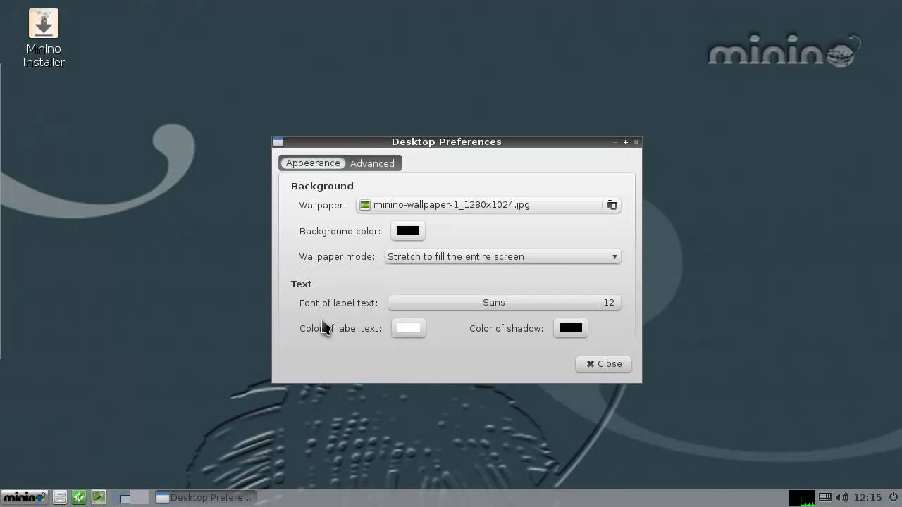
pyautogui.click(387, 208)
pyautogui.click(401, 193)
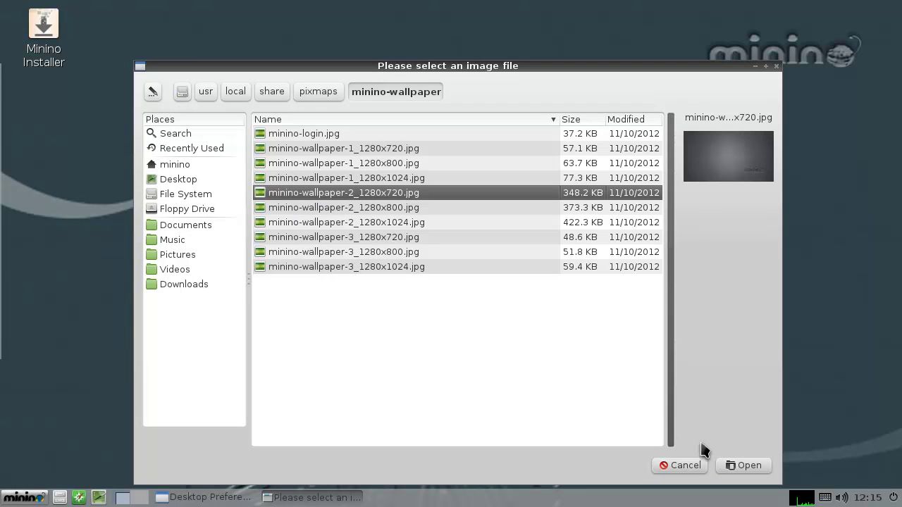
pyautogui.click(733, 467)
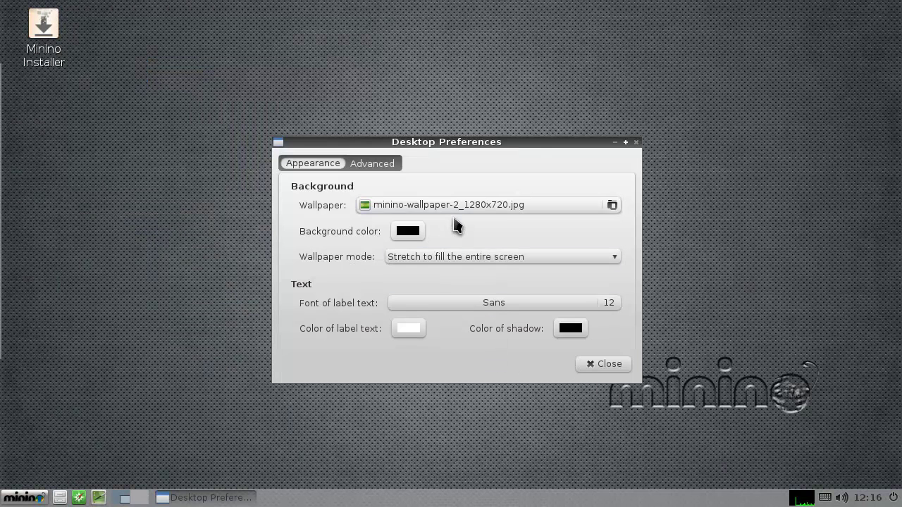
# Preview the other wallpaper images, ending on minino-wallpaper-3_1280x1024.jpg
pyautogui.click(478, 202)
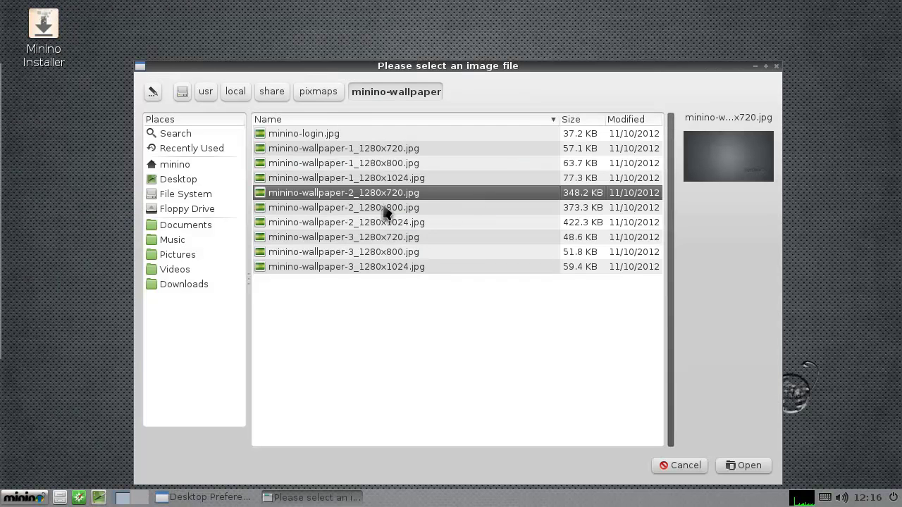
pyautogui.click(383, 178)
pyautogui.click(387, 163)
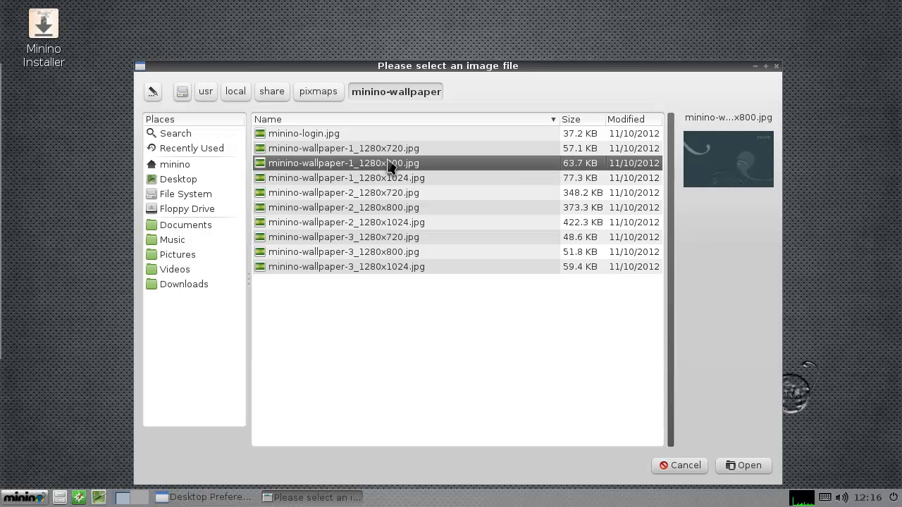
pyautogui.click(390, 149)
pyautogui.click(392, 193)
pyautogui.click(393, 207)
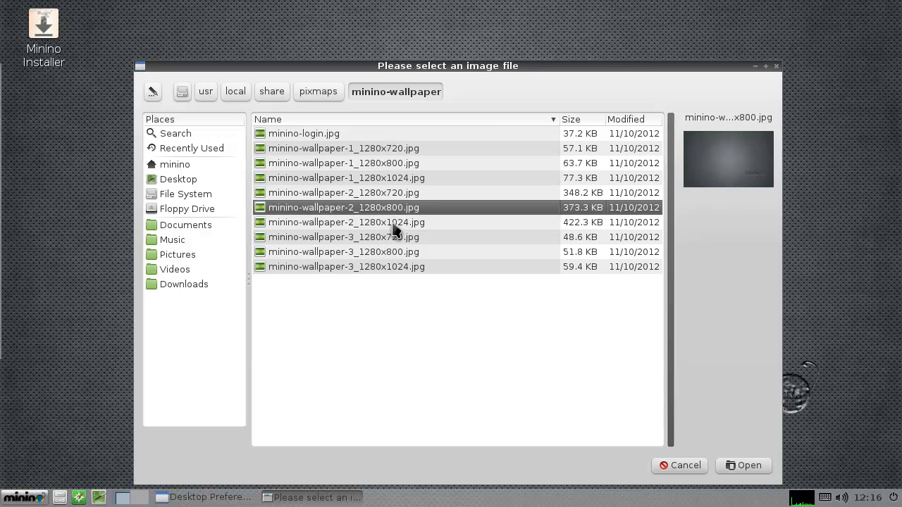
pyautogui.click(393, 222)
pyautogui.click(392, 240)
pyautogui.click(393, 254)
pyautogui.click(391, 268)
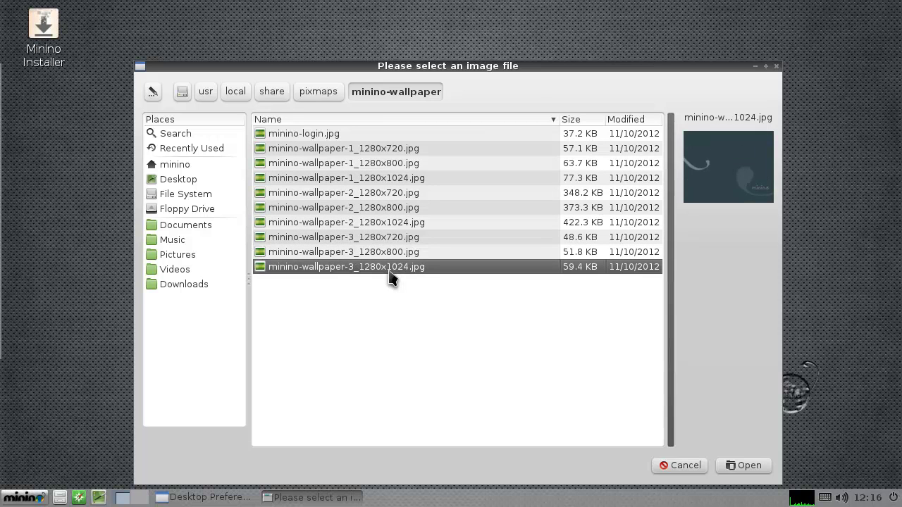
# Apply minino-wallpaper-3_1280x720.jpg as the wallpaper and close Desktop Preferences
pyautogui.click(378, 238)
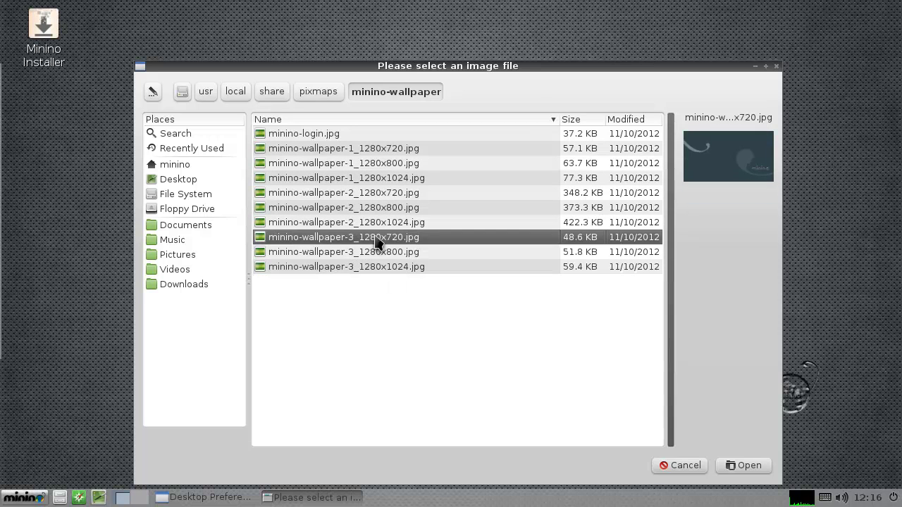
pyautogui.click(743, 465)
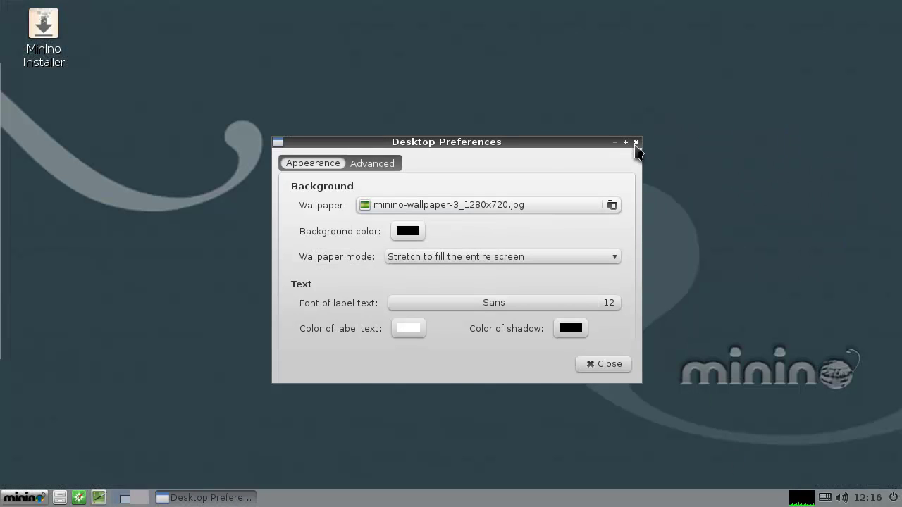
pyautogui.click(636, 141)
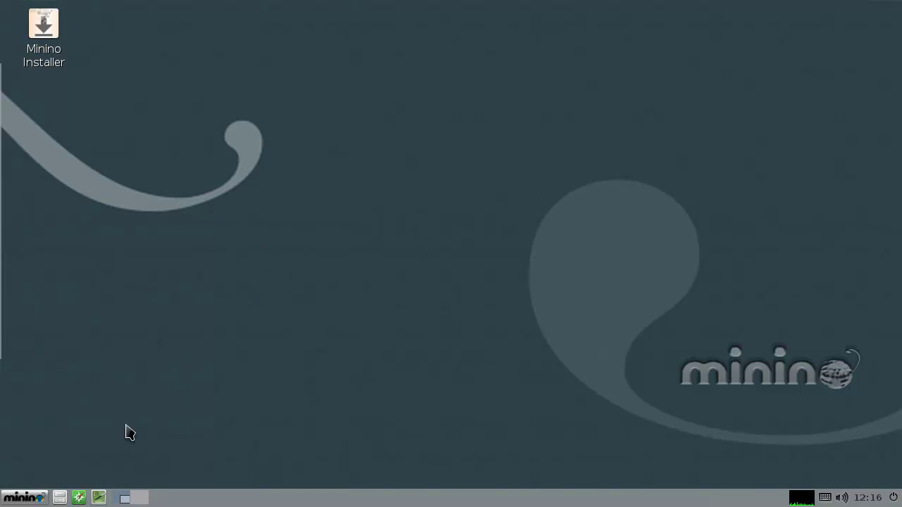
# From the main menu, pass over Internet to show the Minino Tools submenu
pyautogui.click(31, 500)
pyautogui.moveTo(91, 327)
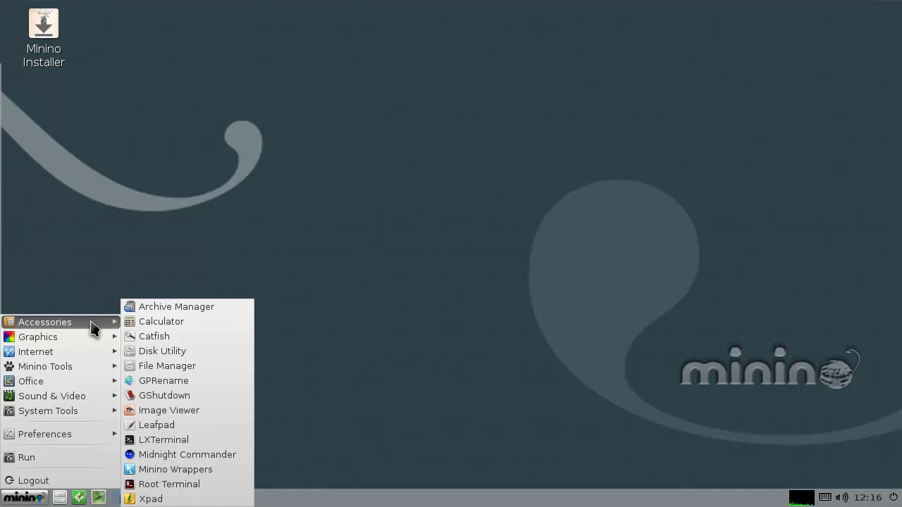
pyautogui.moveTo(105, 343)
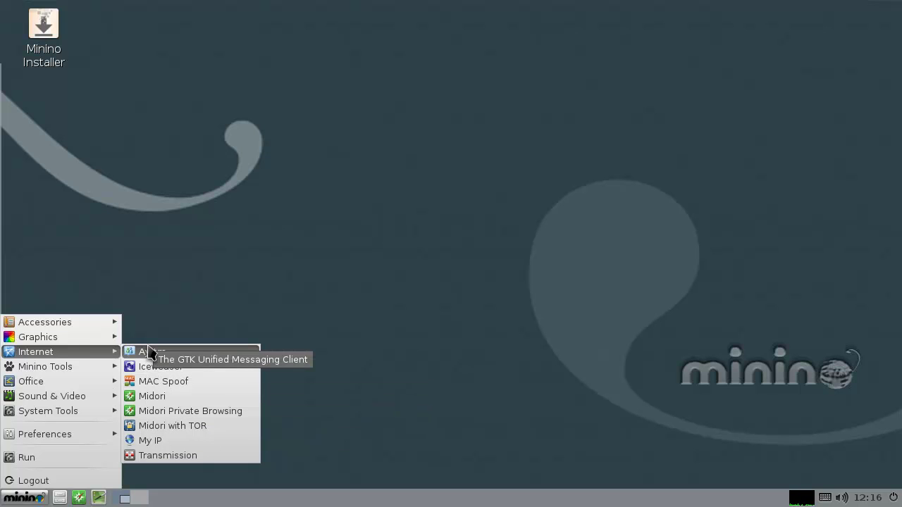
pyautogui.moveTo(96, 372)
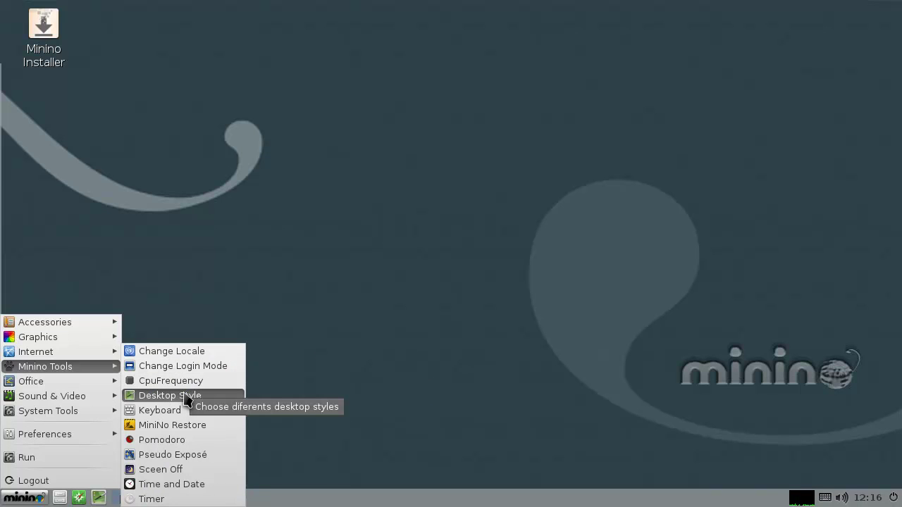
# Run Desktop Style and confirm changing LXDE to GNOME2, restarting the session
pyautogui.click(187, 398)
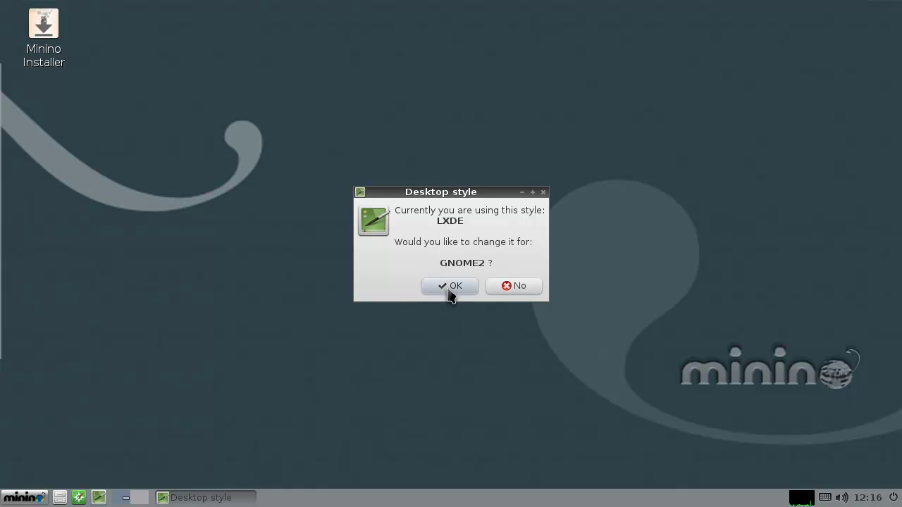
pyautogui.click(450, 286)
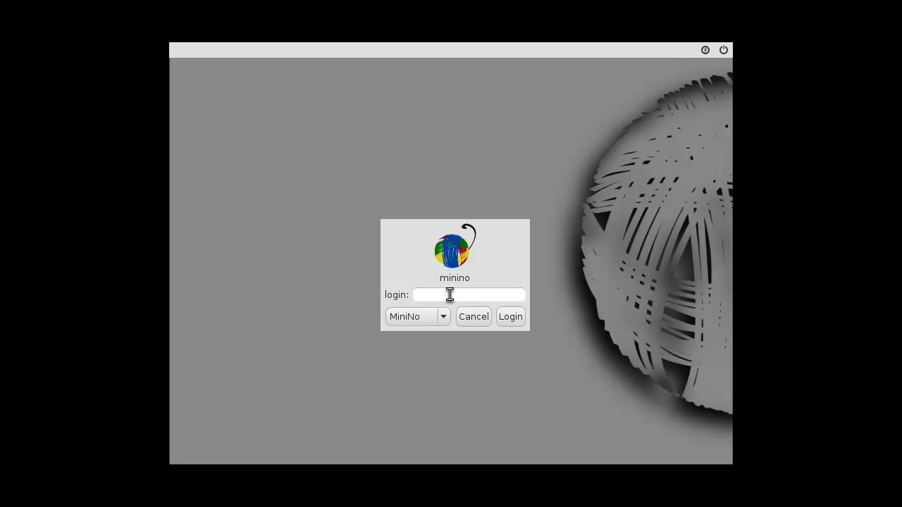
# Log in to the live session with the user name and password
pyautogui.write('minino')
pyautogui.press('Return')
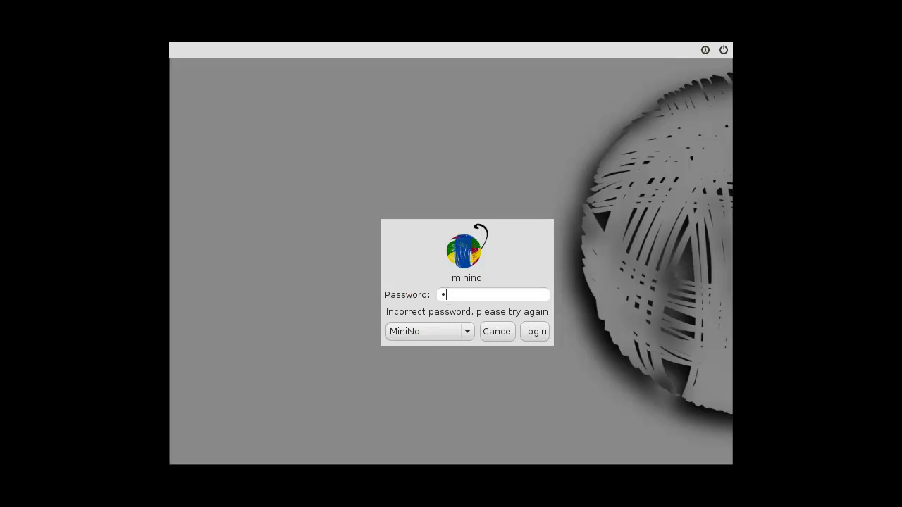
pyautogui.write('no')
pyautogui.press('Return')
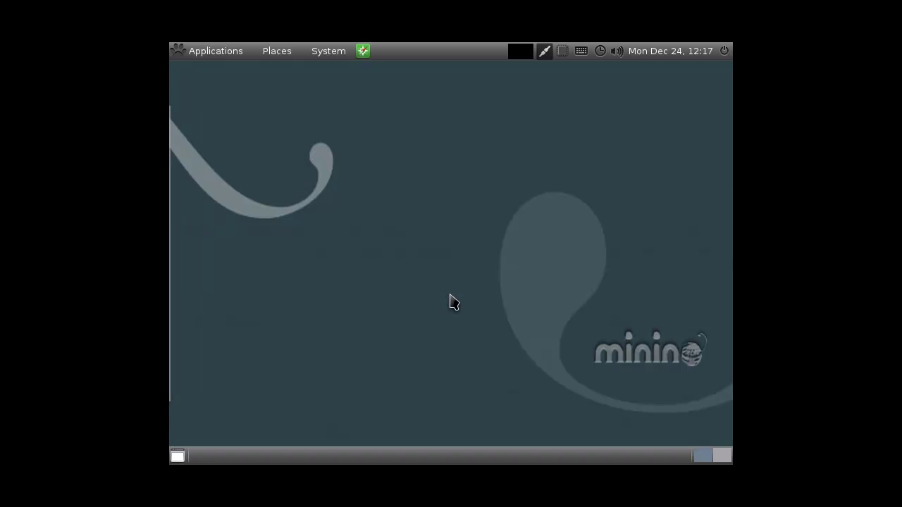
# Browse the Applications menu through Accessories, Graphics, Internet, Sound & Video and System Tools
pyautogui.click(235, 57)
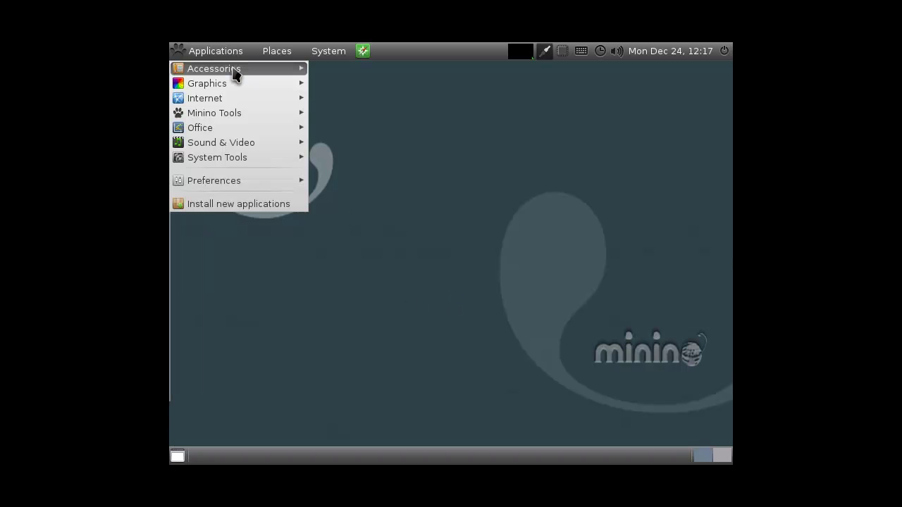
pyautogui.moveTo(232, 70)
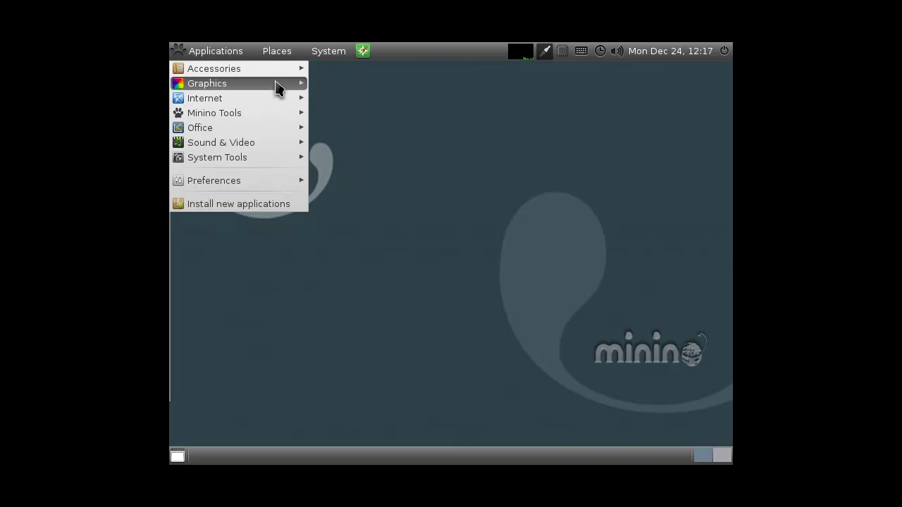
pyautogui.moveTo(287, 88)
pyautogui.moveTo(282, 106)
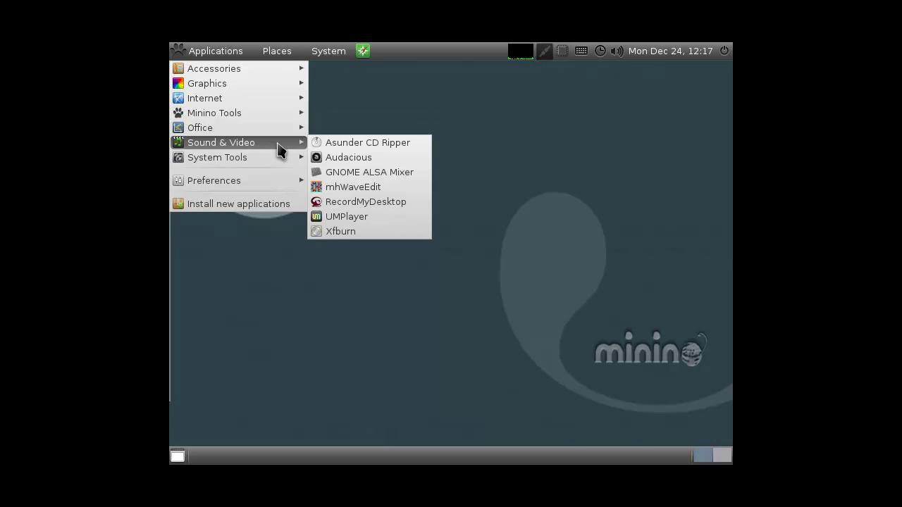
pyautogui.moveTo(276, 160)
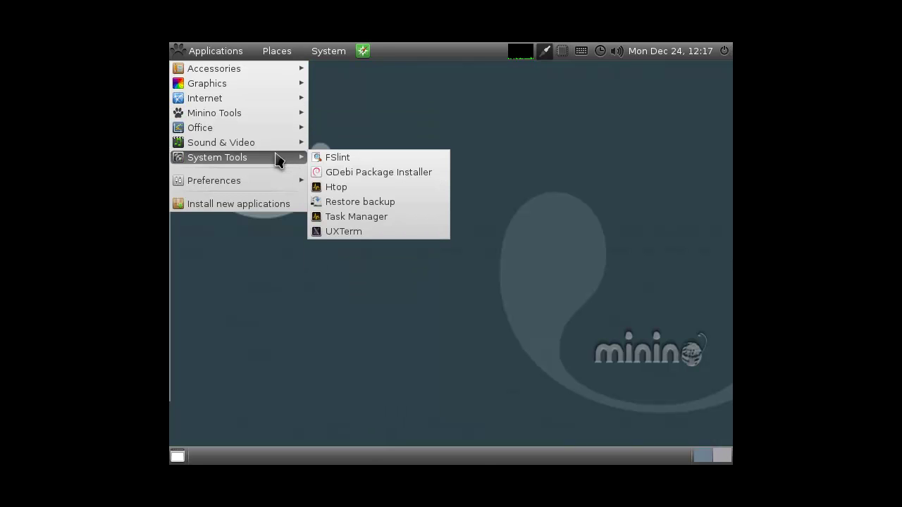
pyautogui.moveTo(267, 182)
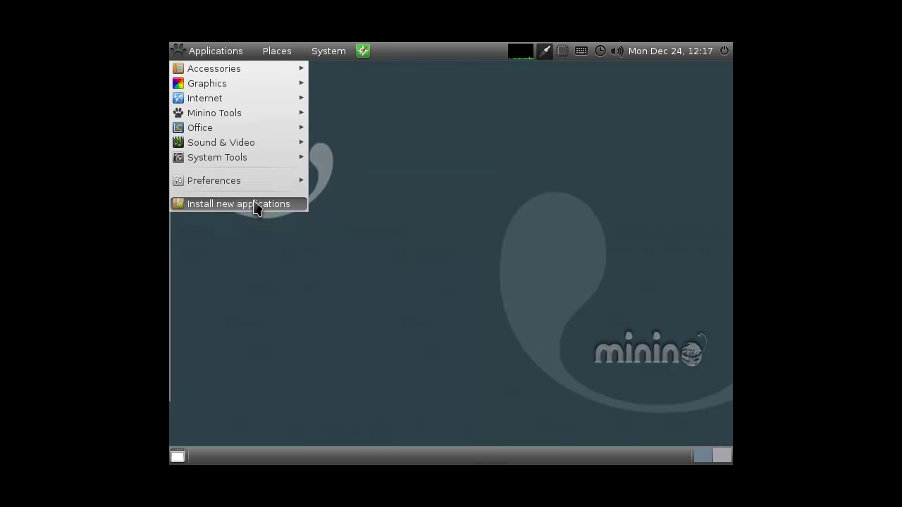
# Close the Applications menu, open Desktop Preferences and dismiss the wallpaper file chooser
pyautogui.click(339, 135)
pyautogui.rightClick(355, 183)
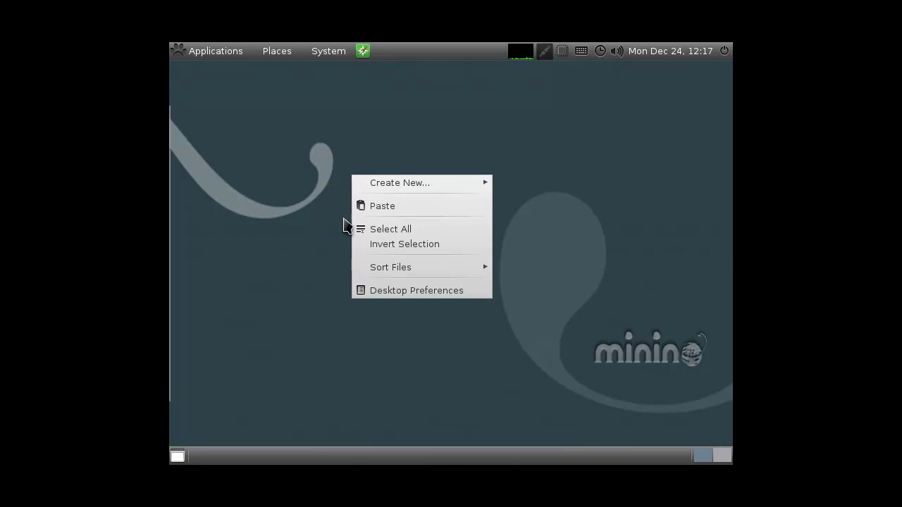
pyautogui.click(396, 288)
pyautogui.click(398, 205)
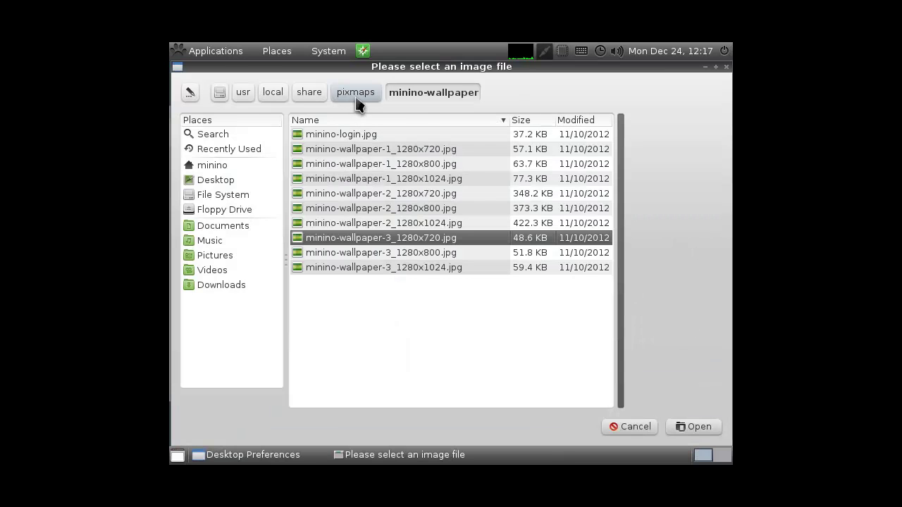
pyautogui.click(726, 68)
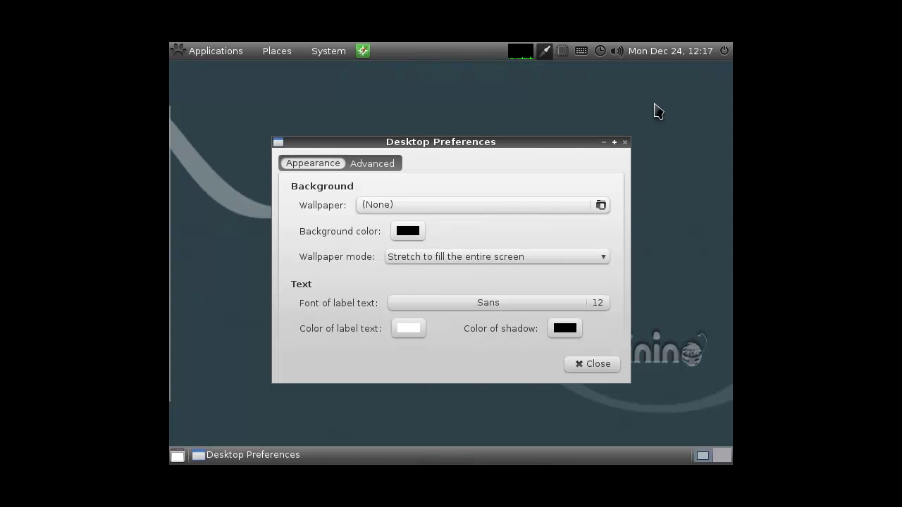
# Browse the Pictures folder for wallpapers, cancel without choosing, and close Desktop Preferences
pyautogui.click(425, 205)
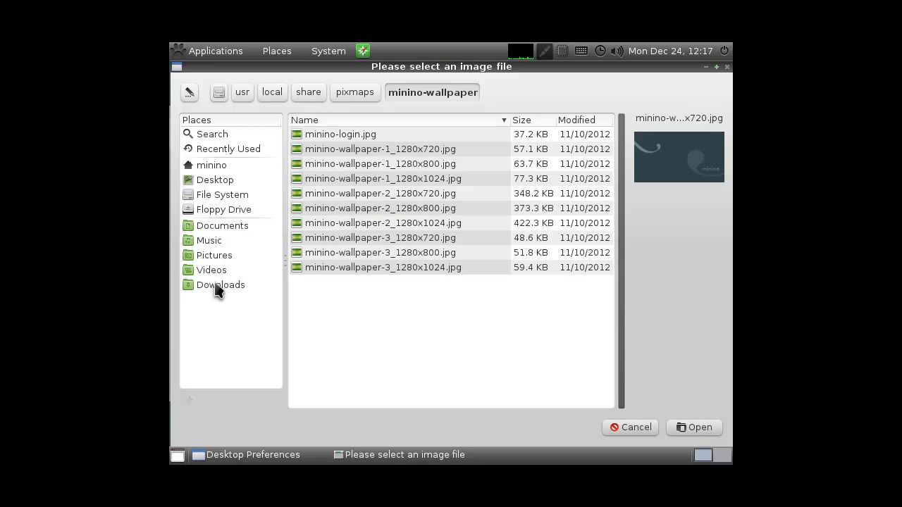
pyautogui.click(218, 257)
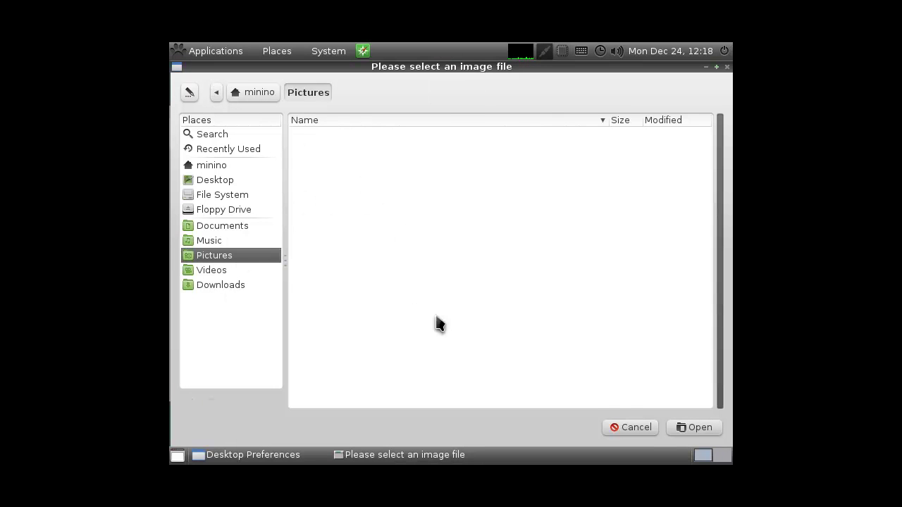
pyautogui.click(648, 428)
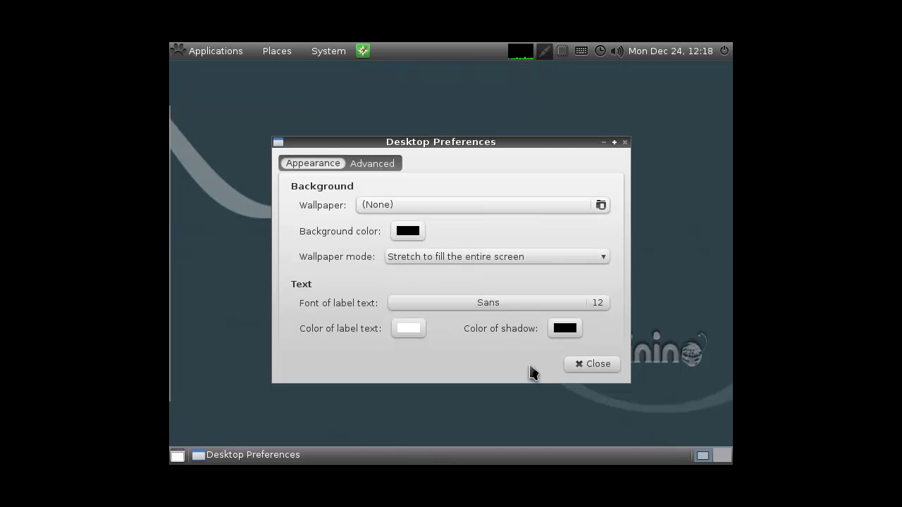
pyautogui.click(570, 364)
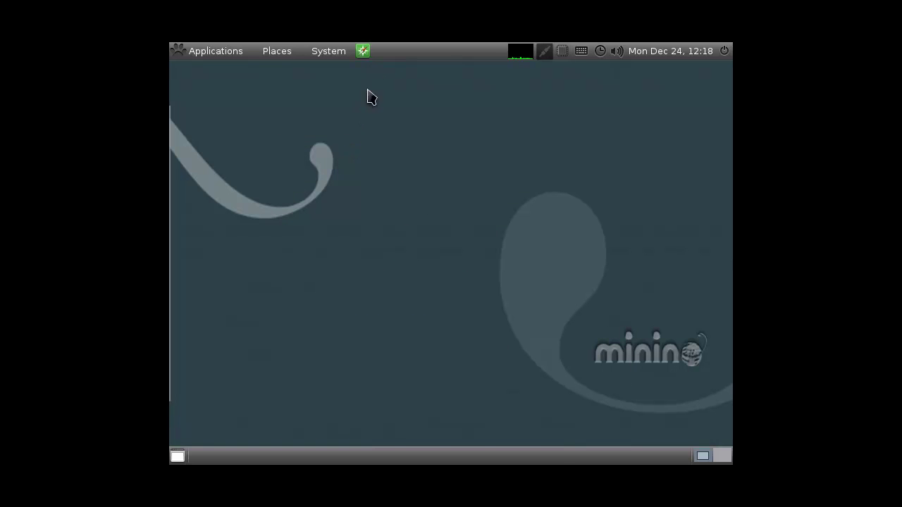
pyautogui.rightClick(363, 52)
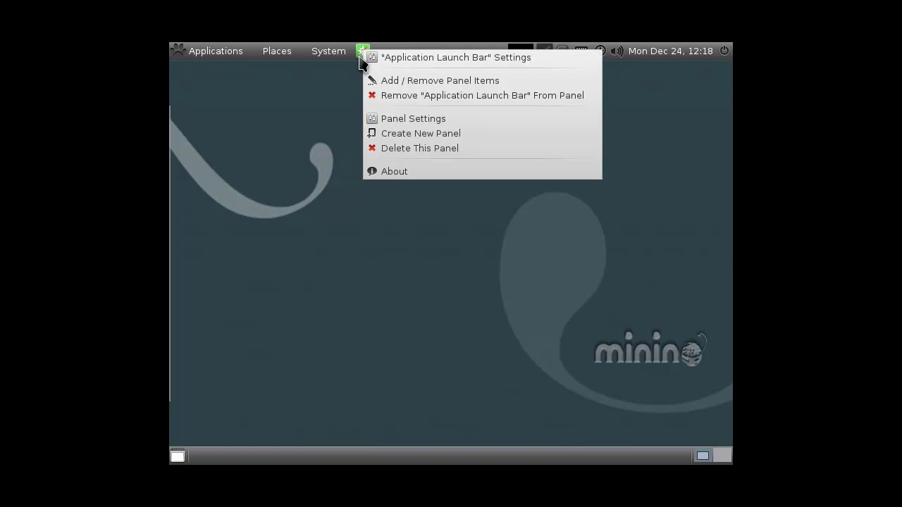
pyautogui.click(343, 92)
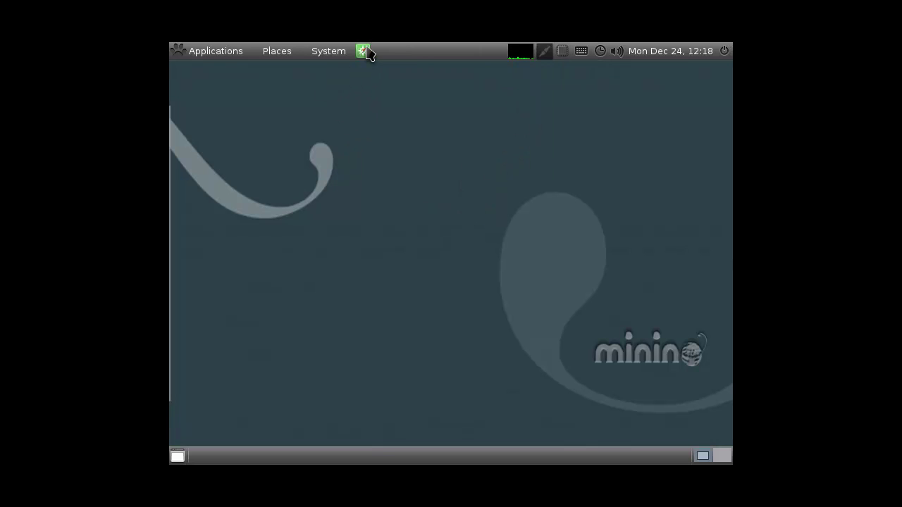